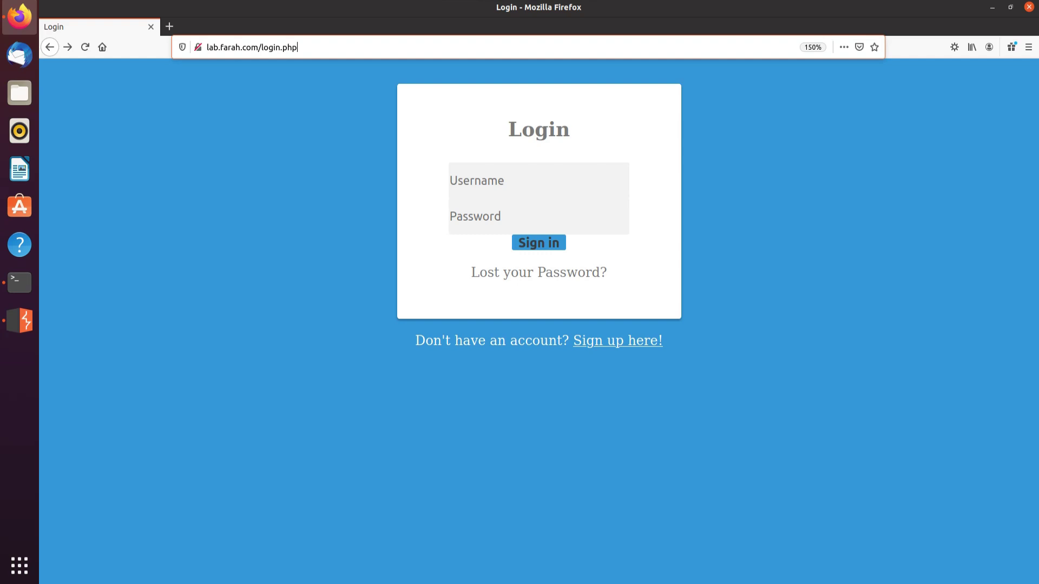
Log in to lab.farah.com with the lab username and password, then bring Burp Suite's Proxy Intercept alongside.
key(ctrl+a)
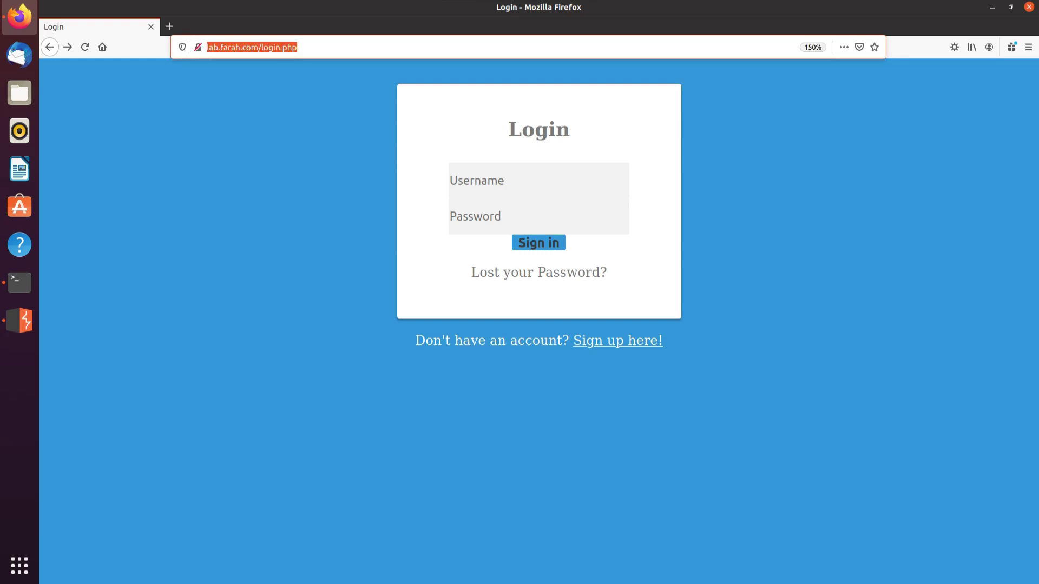
click(538, 180)
text(farah123)
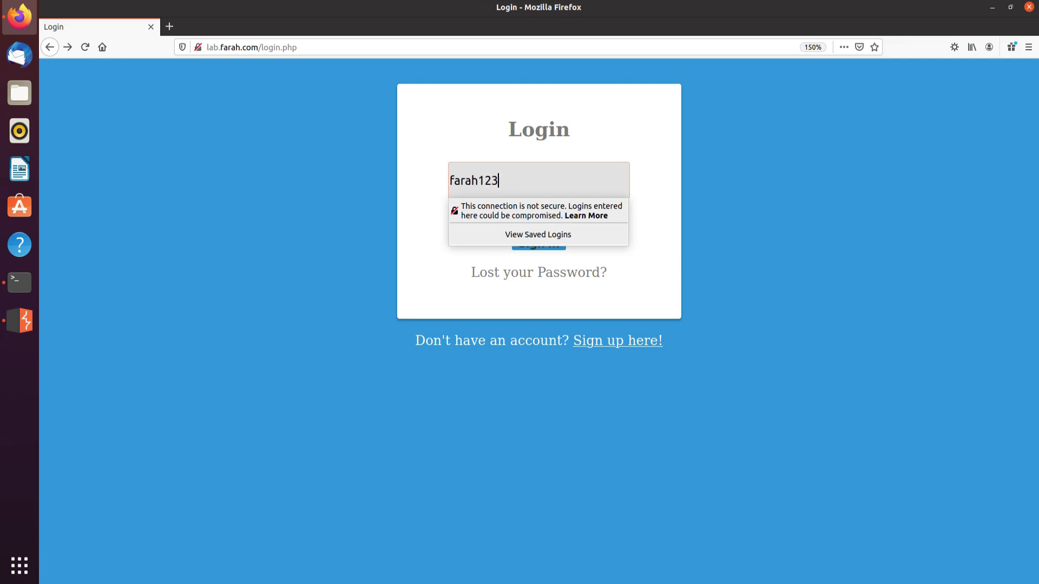
key(Tab)
text(****)
key(Return)
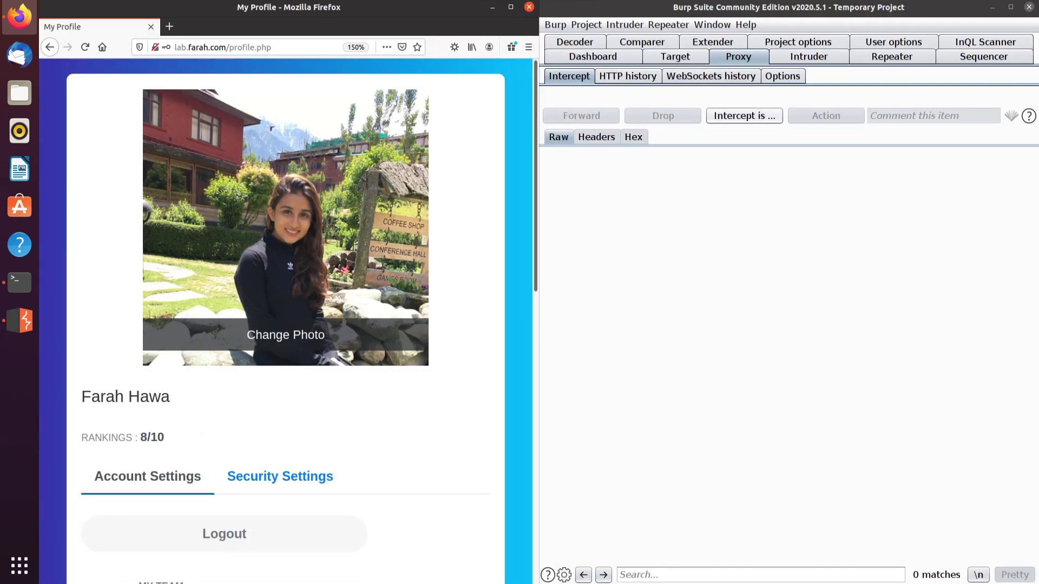
key(alt+Tab)
key(alt+Tab)
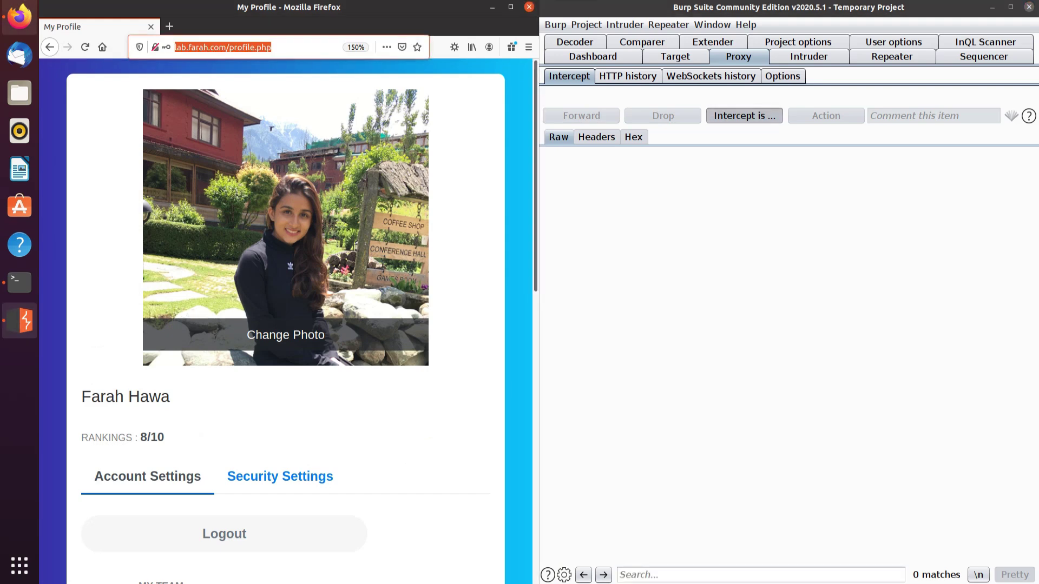
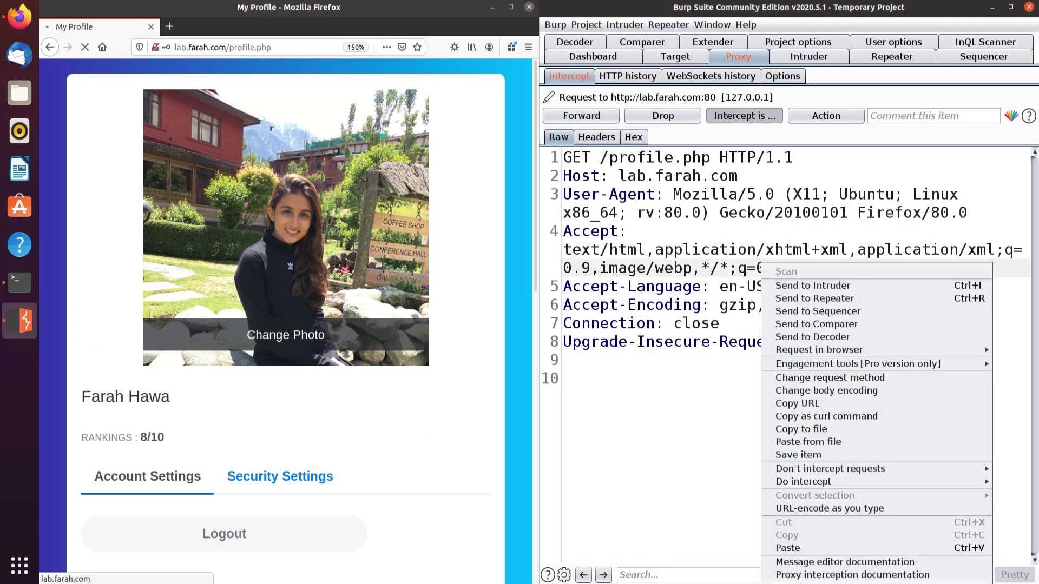
Send the intercepted profile.php request to Repeater, maximise Burp, and send it once.
key(Down)
key(Down)
key(Return)
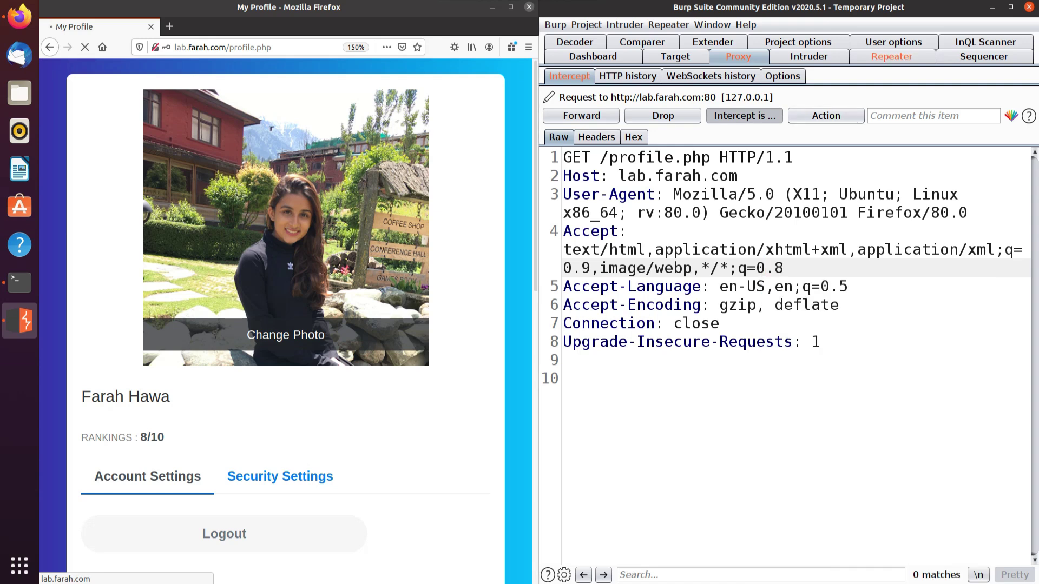
key(ctrl+shift+r)
key(super+Up)
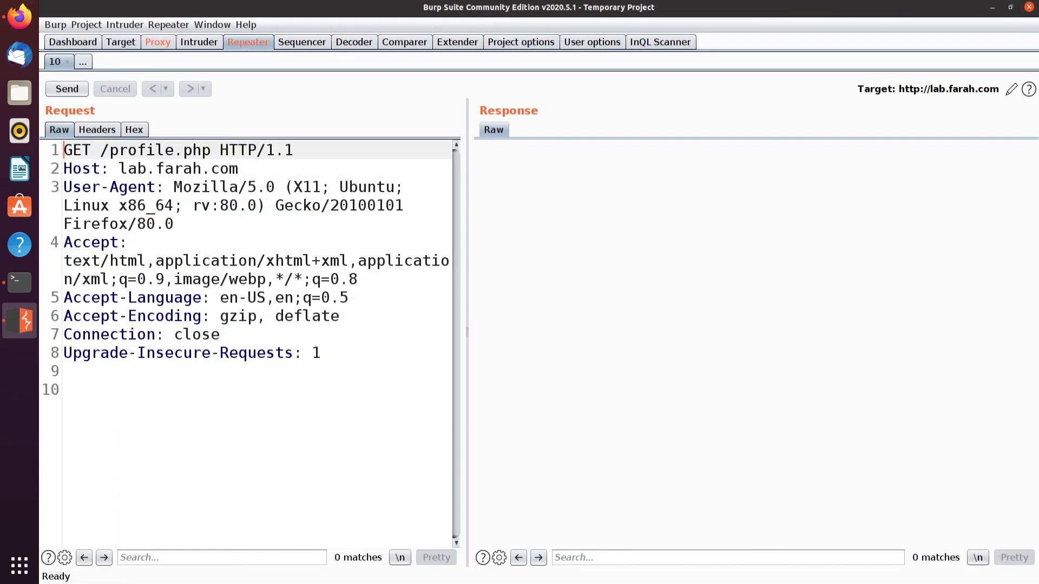
key(ctrl+space)
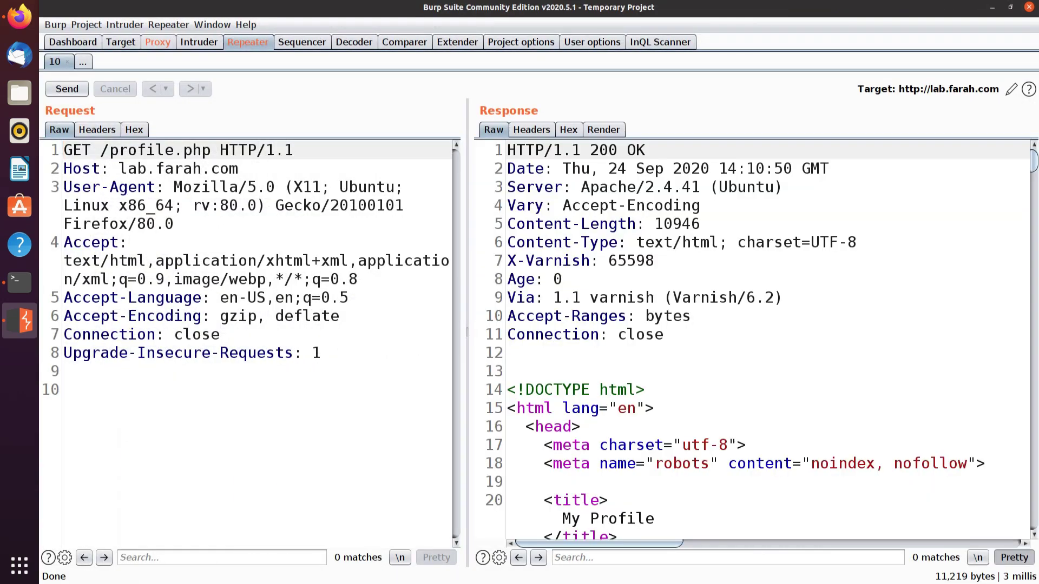
Highlight the X-Varnish, Age and Via cache headers, then the Age: 0 line, in the response.
drag(507, 261, 783, 297)
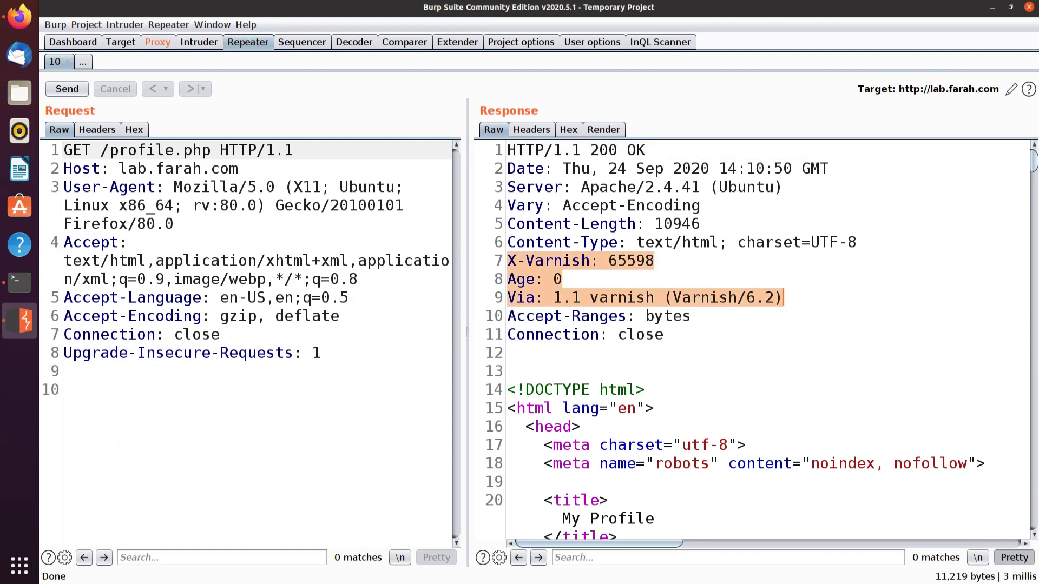
key(Right)
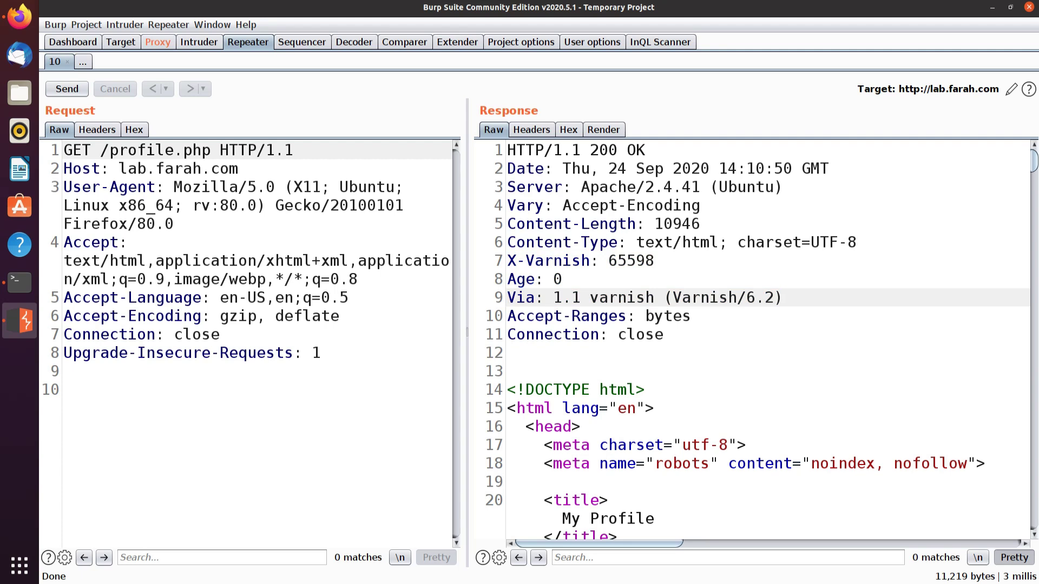
click(562, 279)
key(shift+Home)
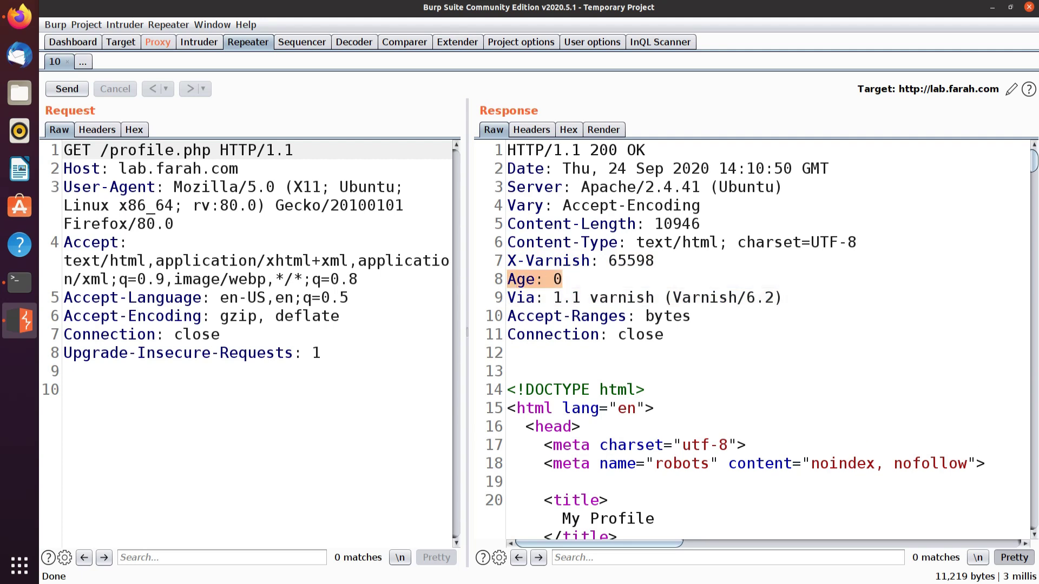
Resend the request four times to test caching and select the new response's Age header.
click(67, 88)
click(67, 89)
click(68, 88)
click(67, 89)
click(563, 280)
key(shift+Home)
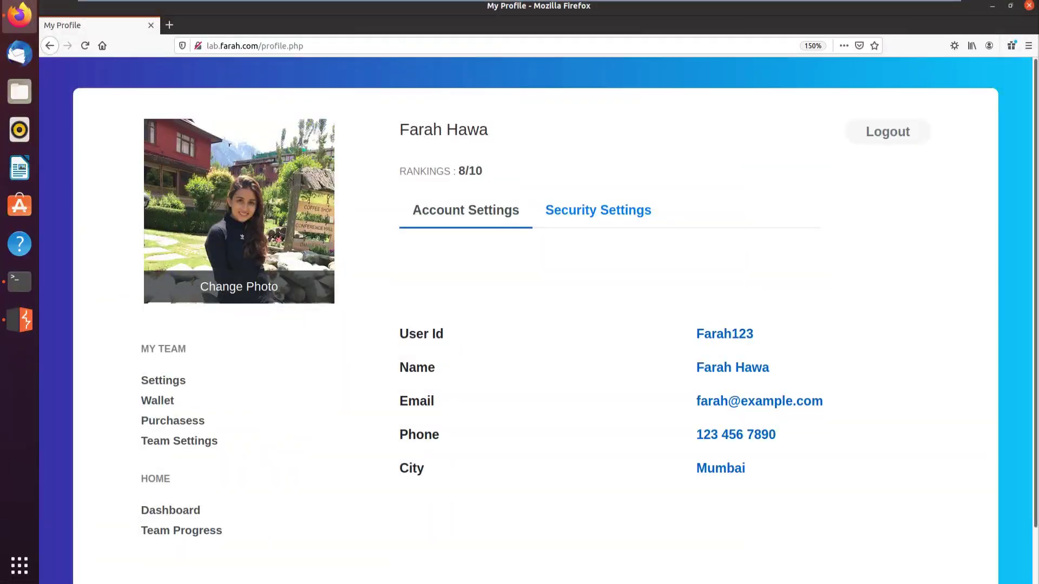
Append '/nonex' after profile.php in the Firefox address bar, leaving it unvisited.
click(304, 45)
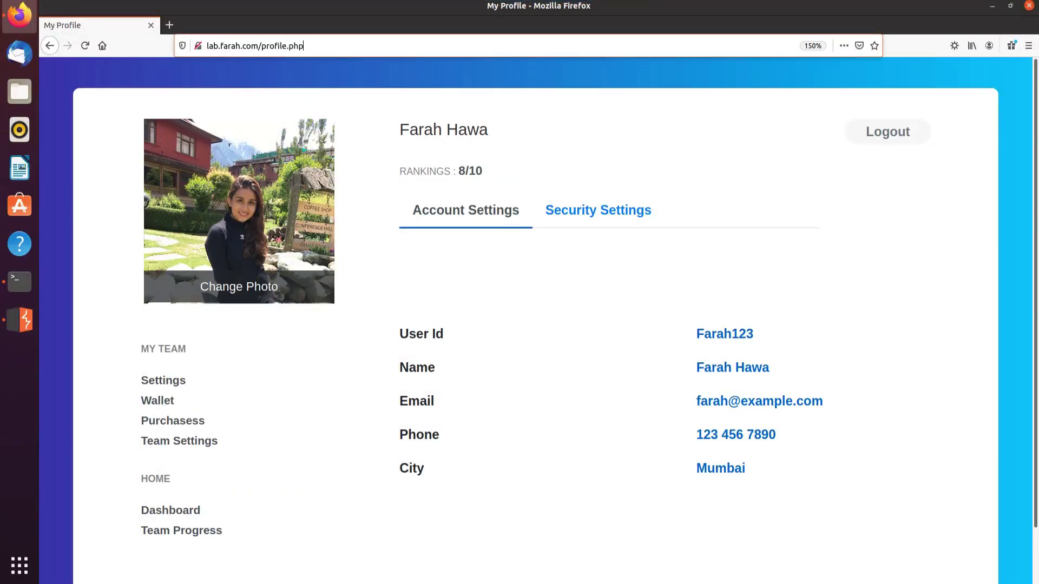
key(ctrl+a)
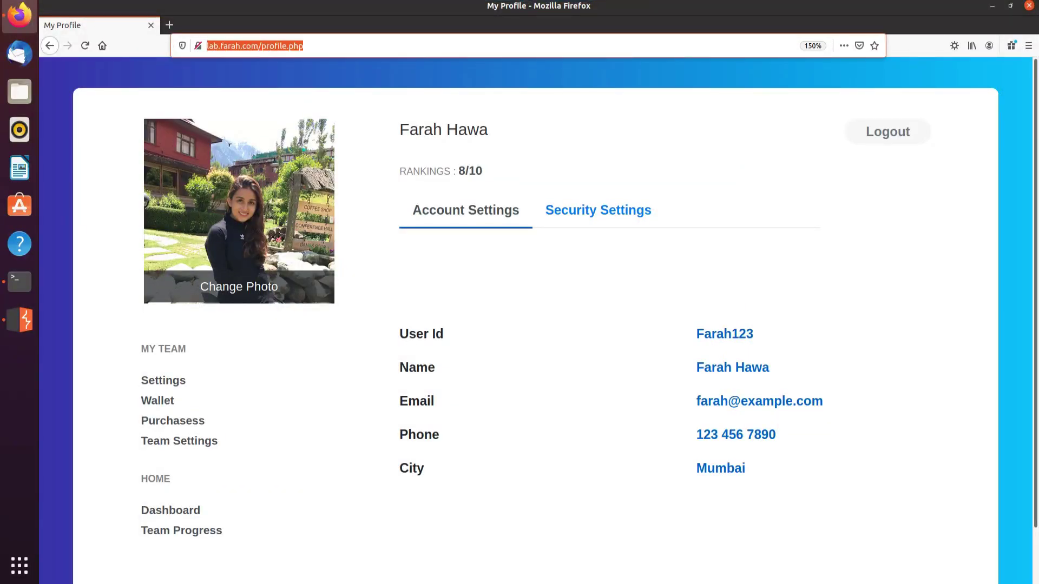
key(Right)
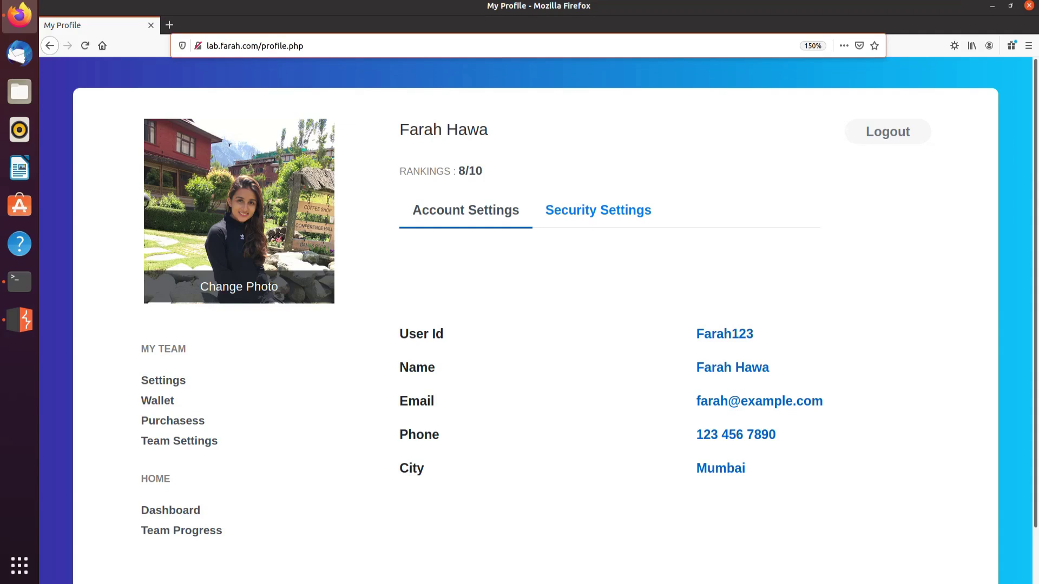
text(/nonex)
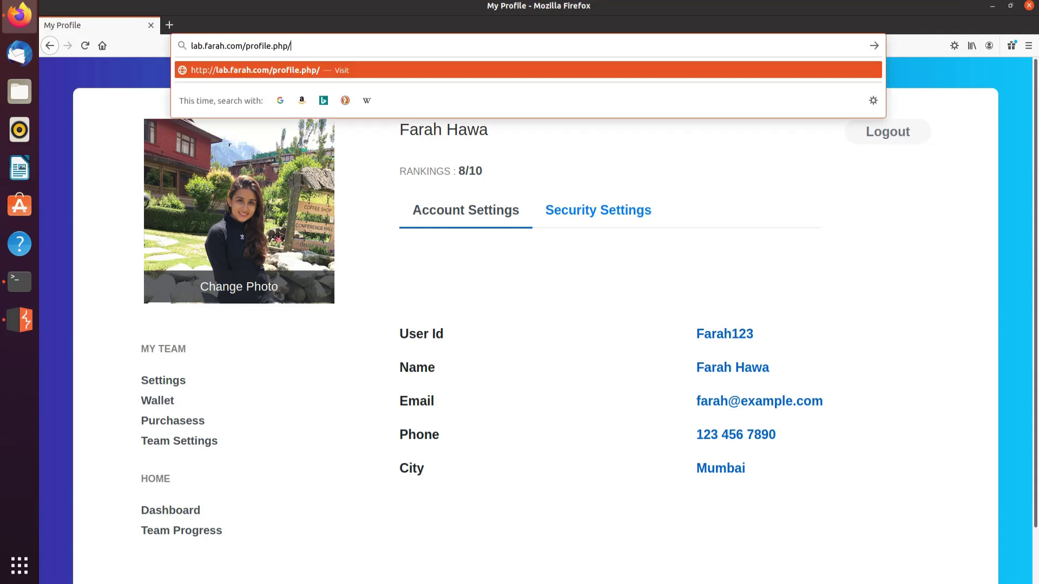
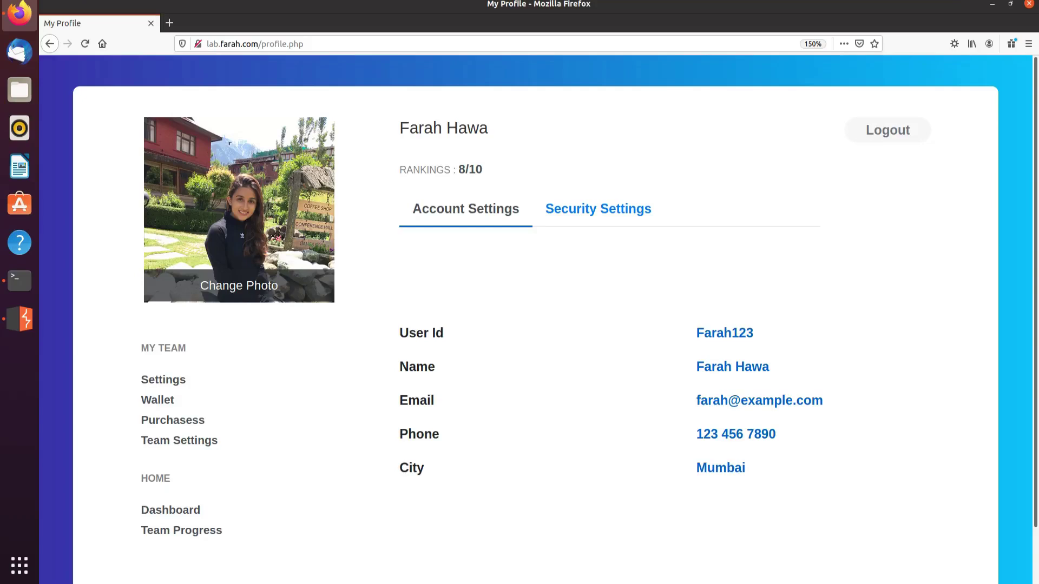
Load lab.farah.com/profile.php/nonexistent.css by appending /nonexistent.css to the profile page address.
key(ctrl+l)
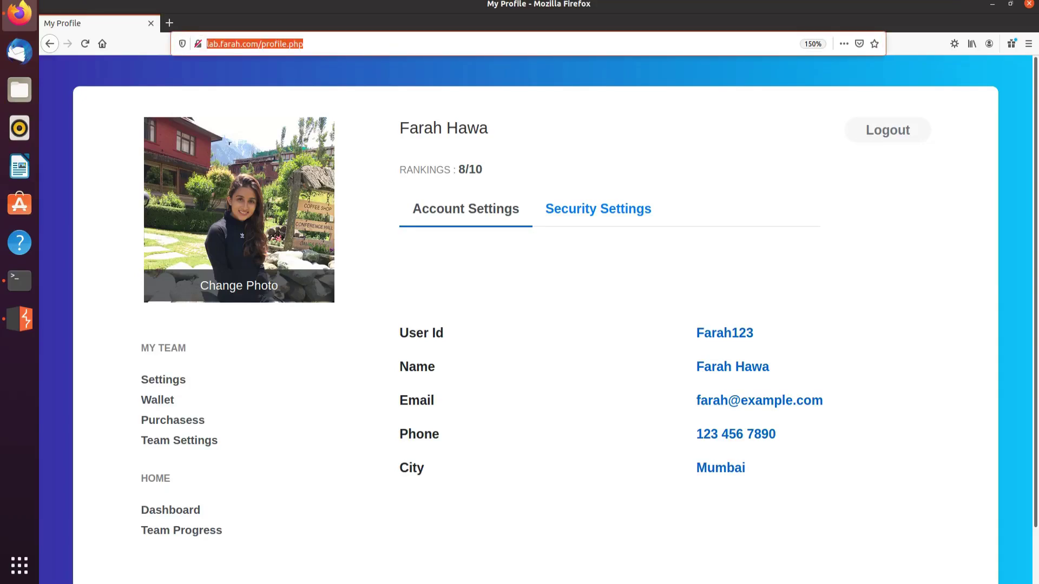
key(End)
text(/)
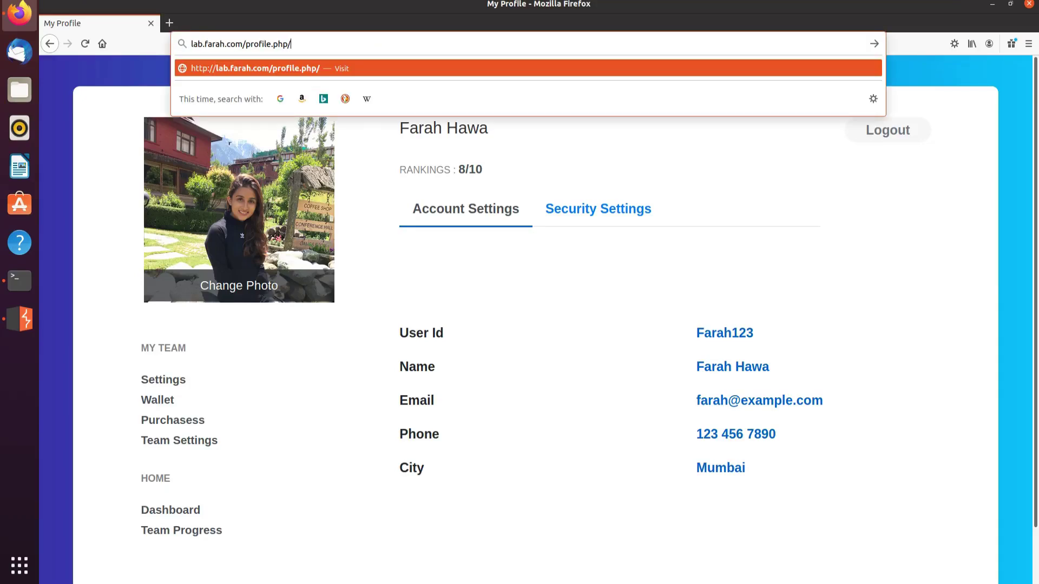
text(nonexistent.css)
key(Return)
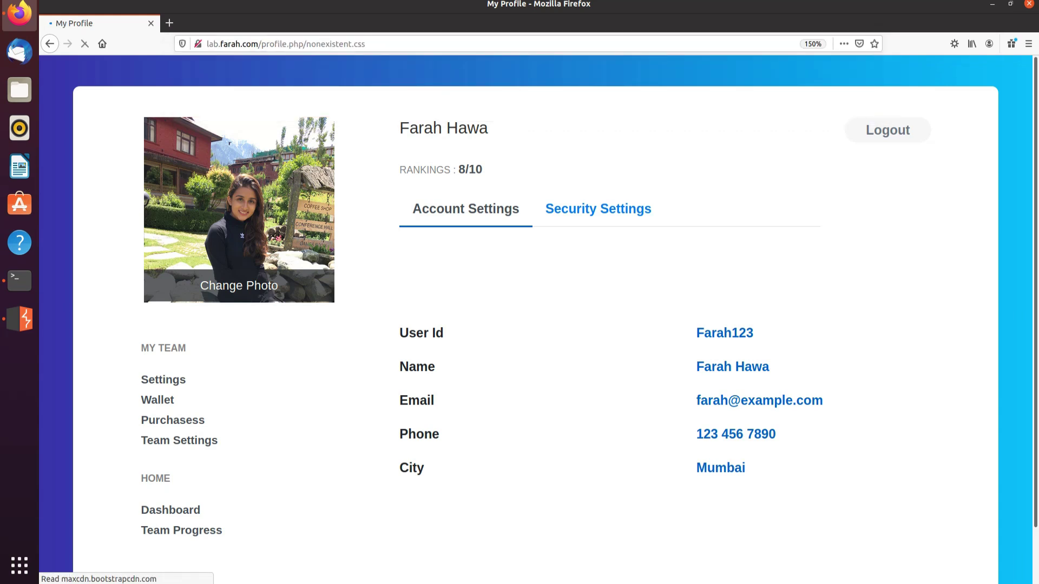
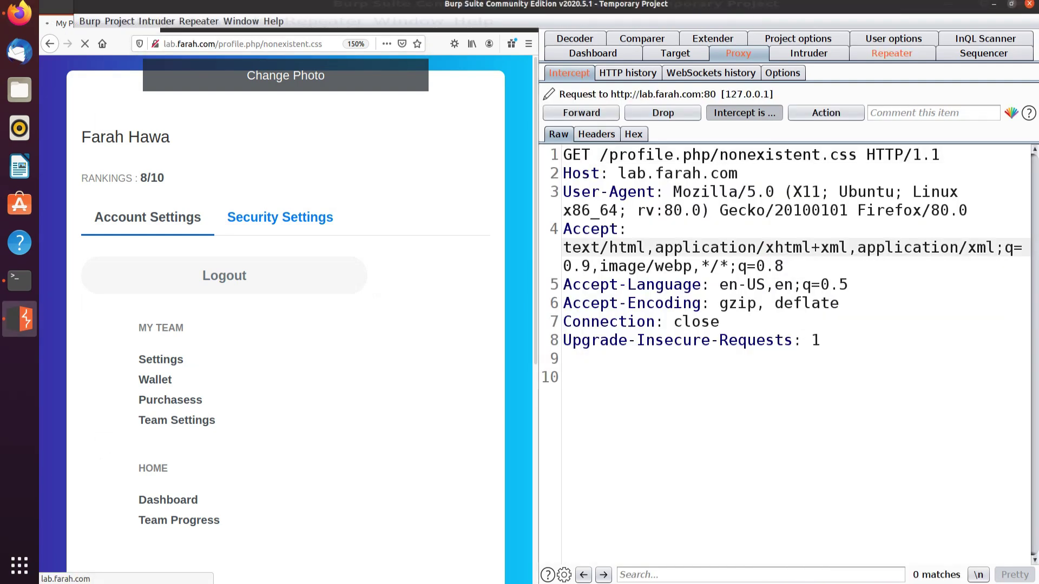
Send the intercepted GET /profile.php/nonexistent.css request to a new Repeater tab.
key(ctrl+shift+r)
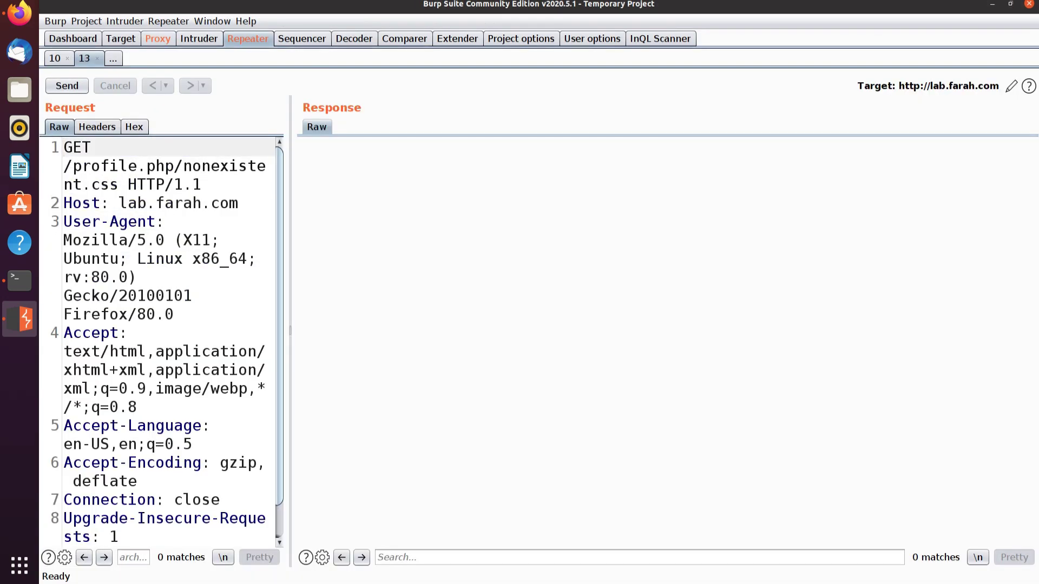
Resend the nonexistent.css request from Repeater, getting 200 OK via Varnish with Age 17.
key(ctrl+space)
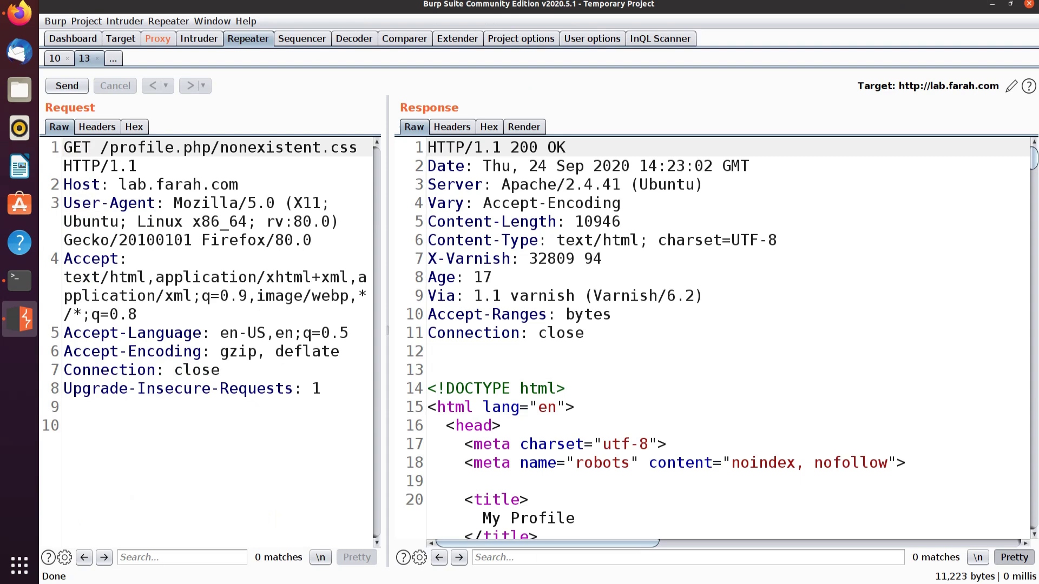
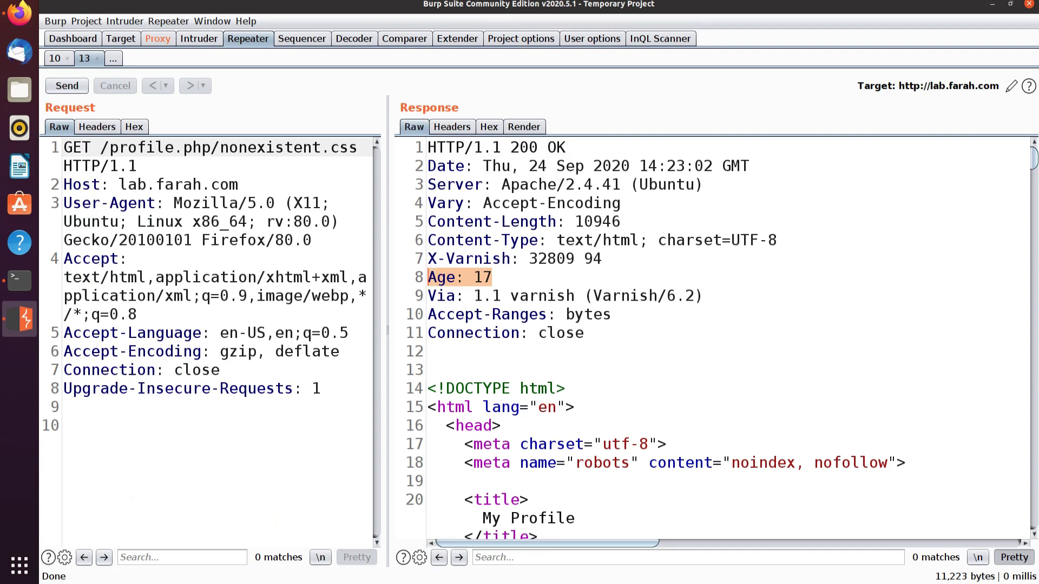
Resend GET /profile.php/nonexistent.css with Ctrl+Space, getting the Varnish-cached 200 OK response with Age 28.
key(ctrl+space)
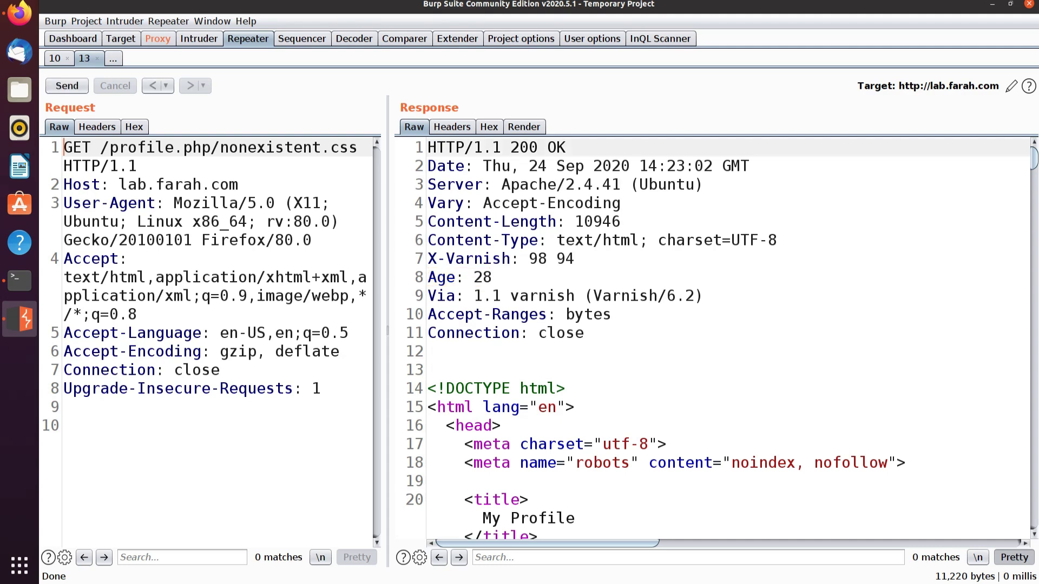
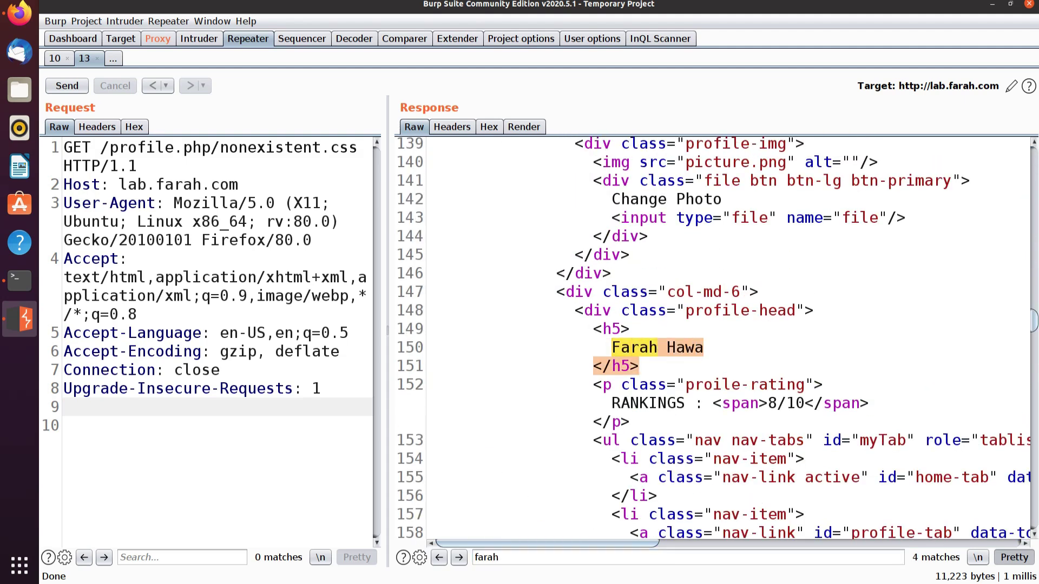
Search the cached /profile.php/nonexistent.css response for the user's email prefix and select the email on line 205.
click(639, 366)
click(688, 557)
text(farah@exampe)
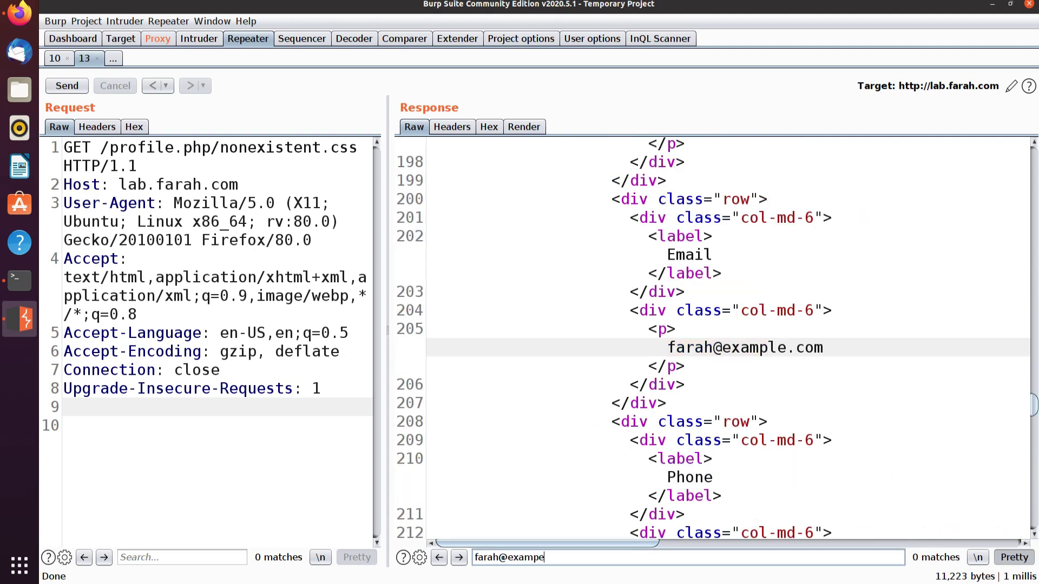
drag(823, 347, 667, 347)
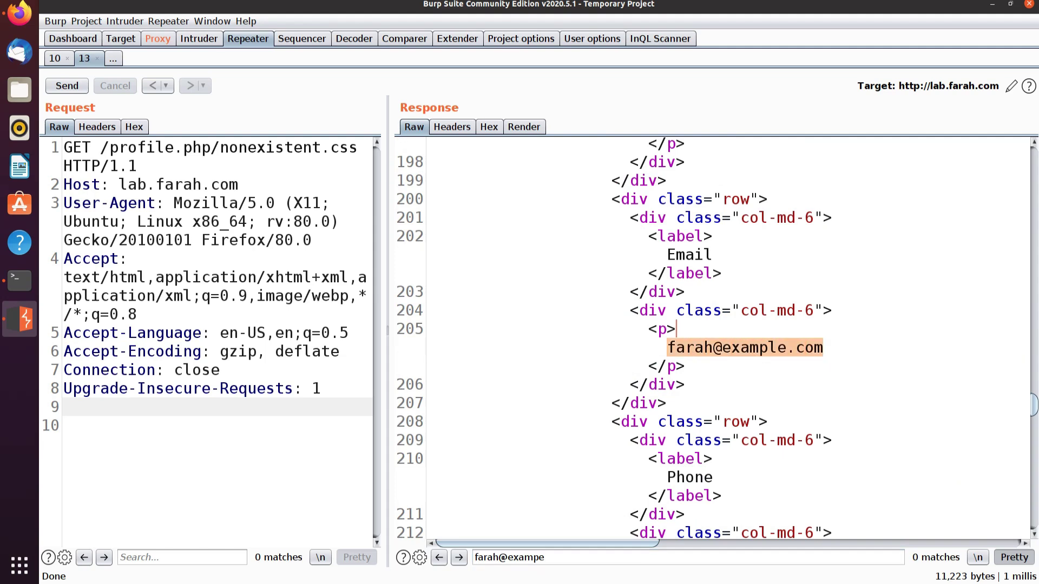
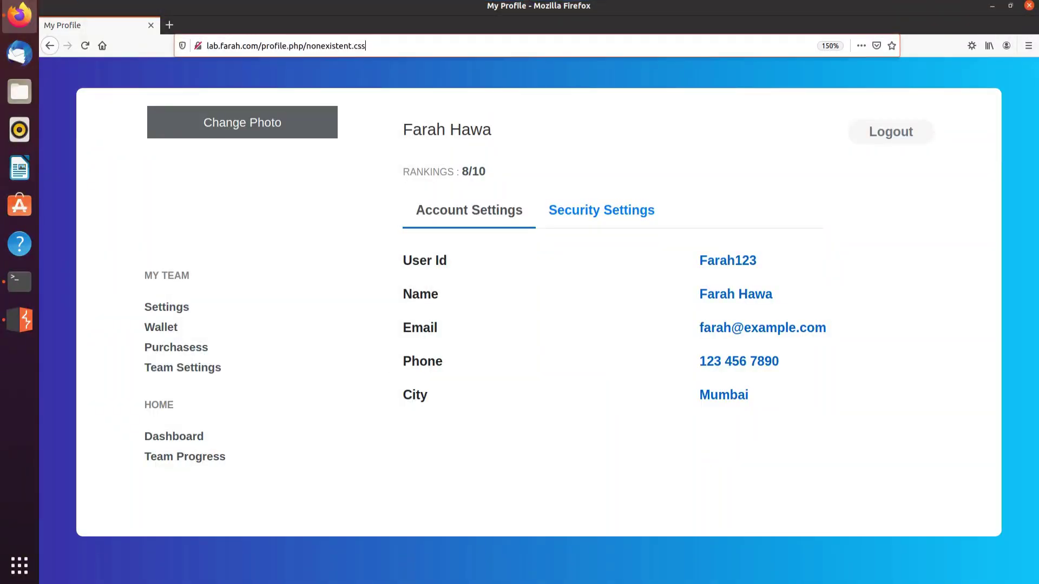
Reload the profile.php/nonexistent.css page, copy its address, and open a new private window.
key(ctrl+l)
key(Return)
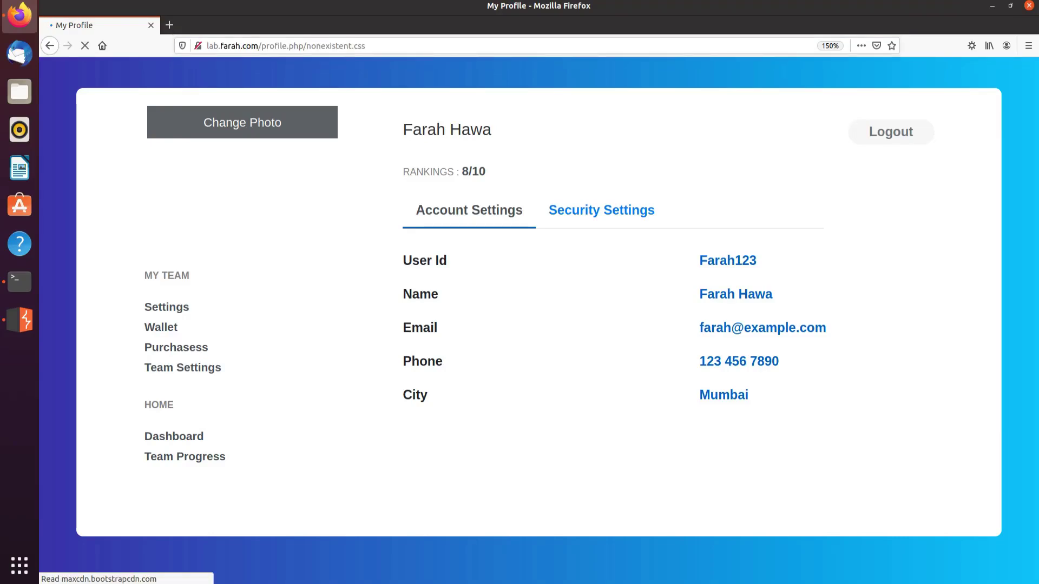
key(ctrl+l)
right_click(392, 46)
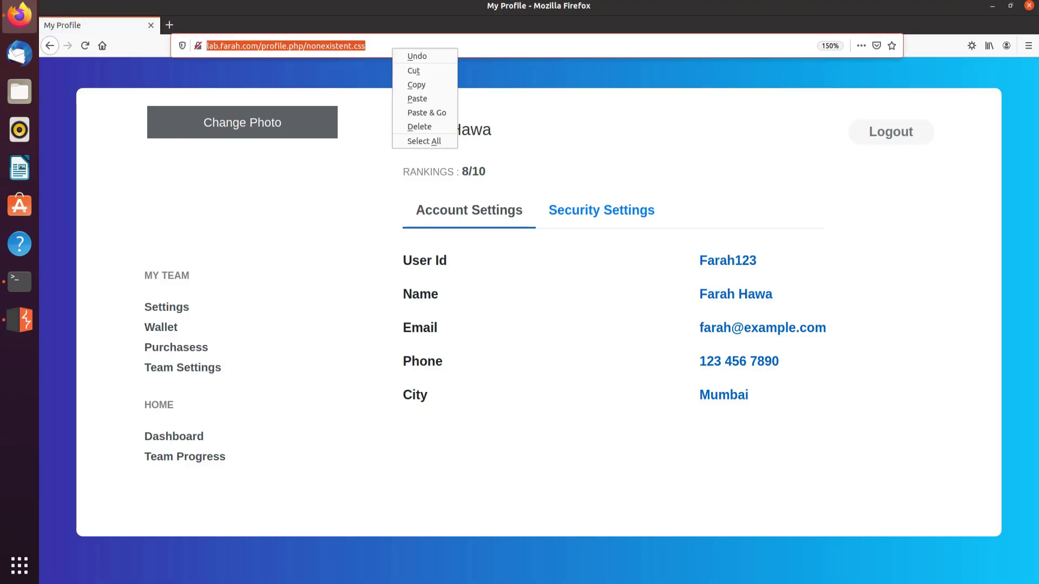
click(417, 85)
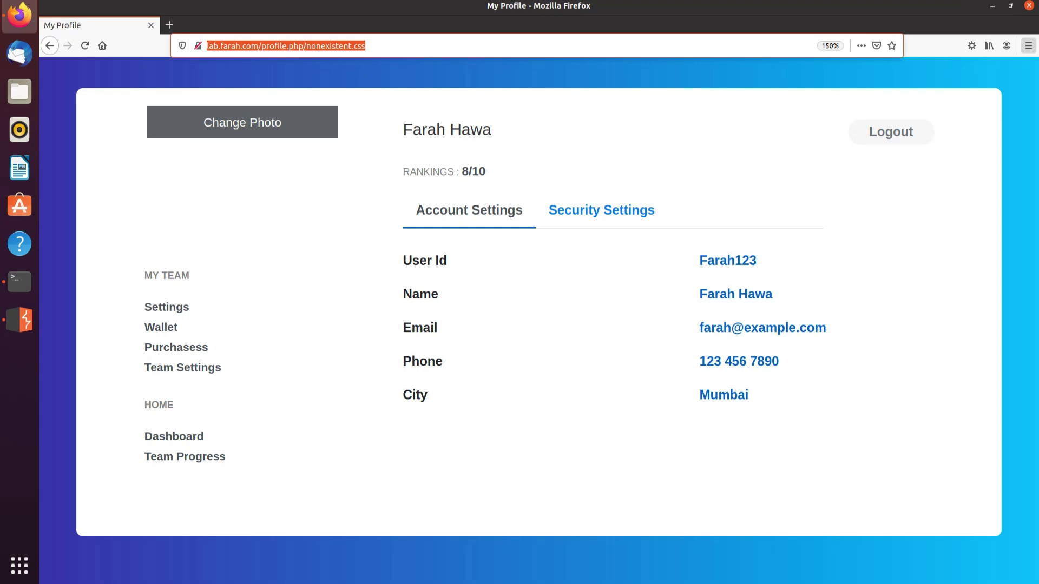
click(1028, 45)
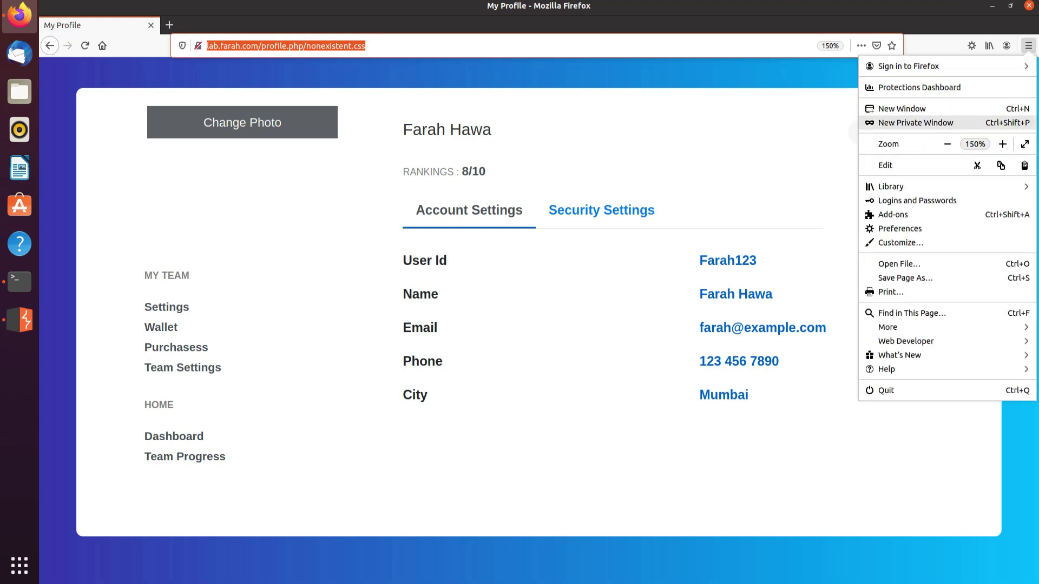
click(915, 122)
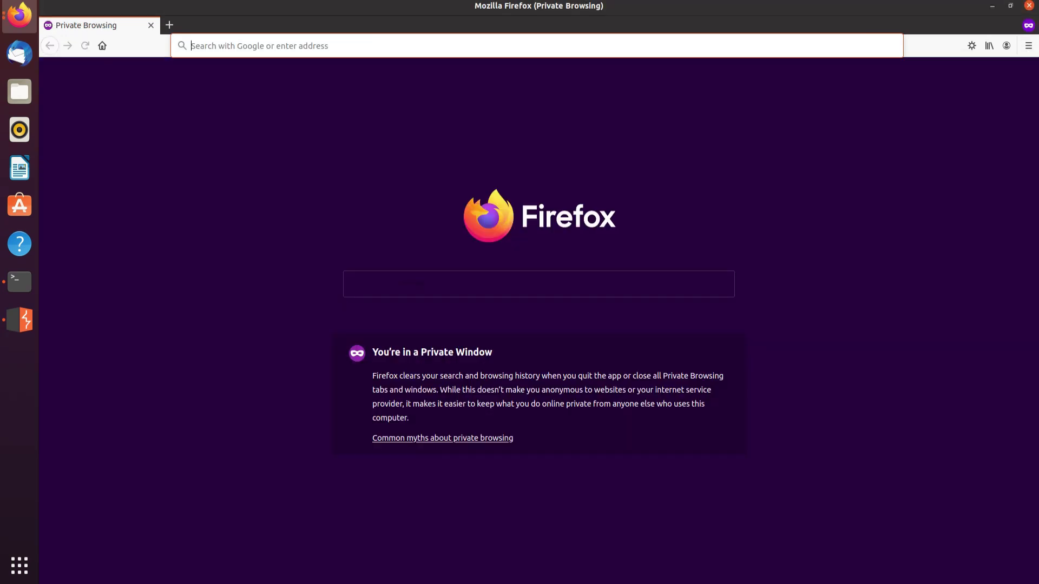
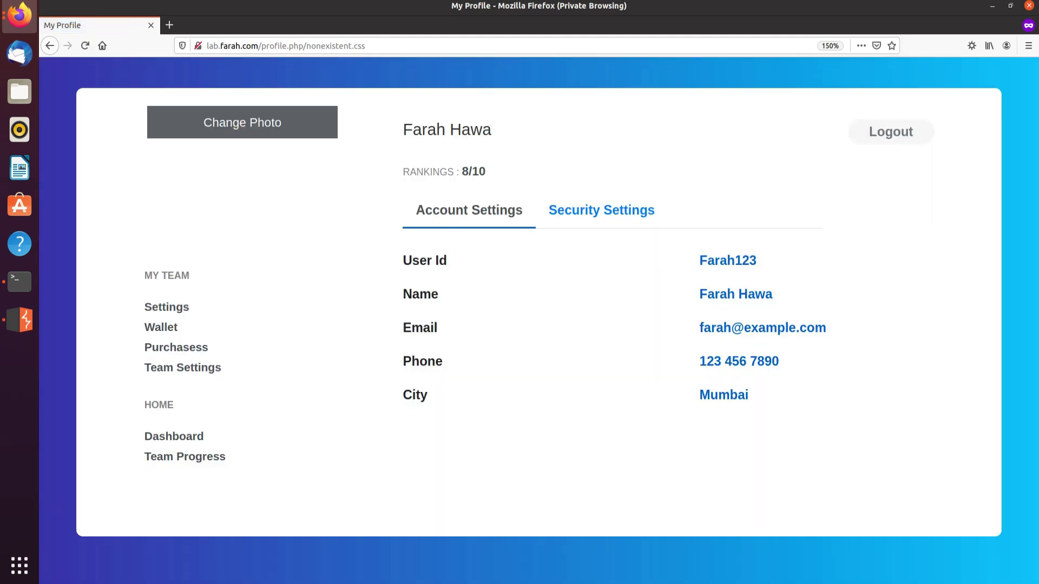
key(ctrl+a)
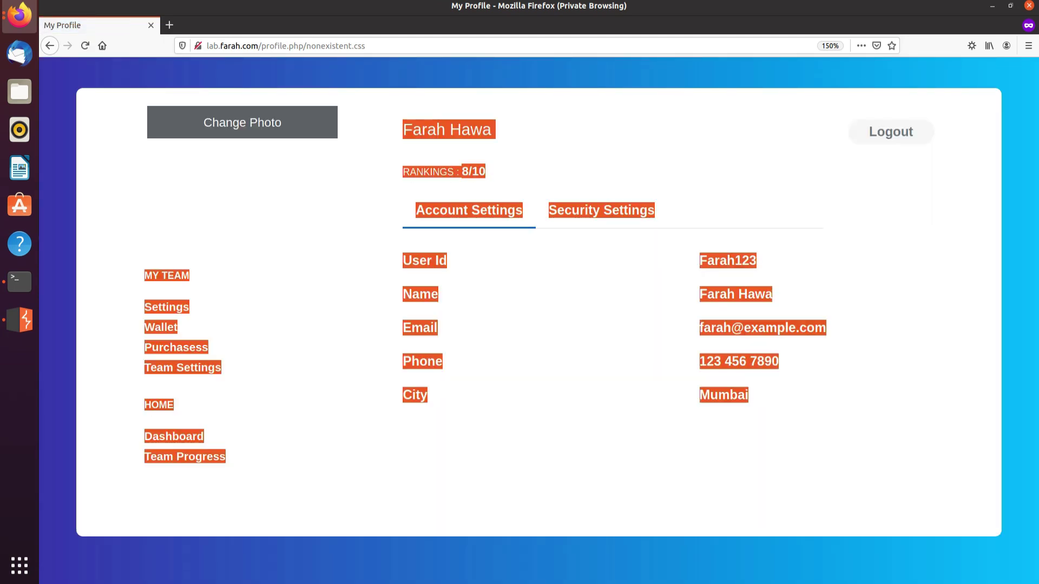
key(Escape)
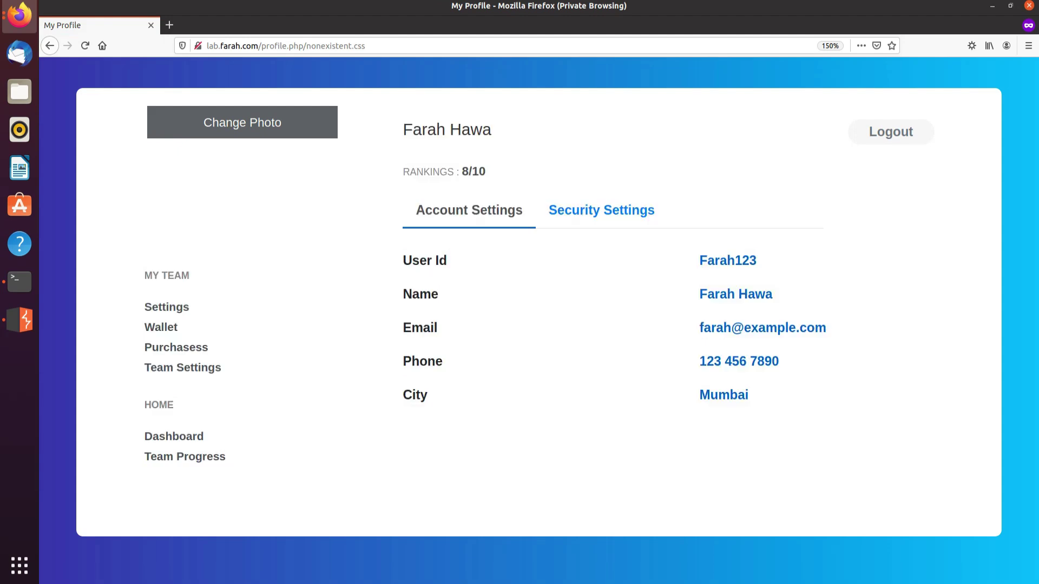